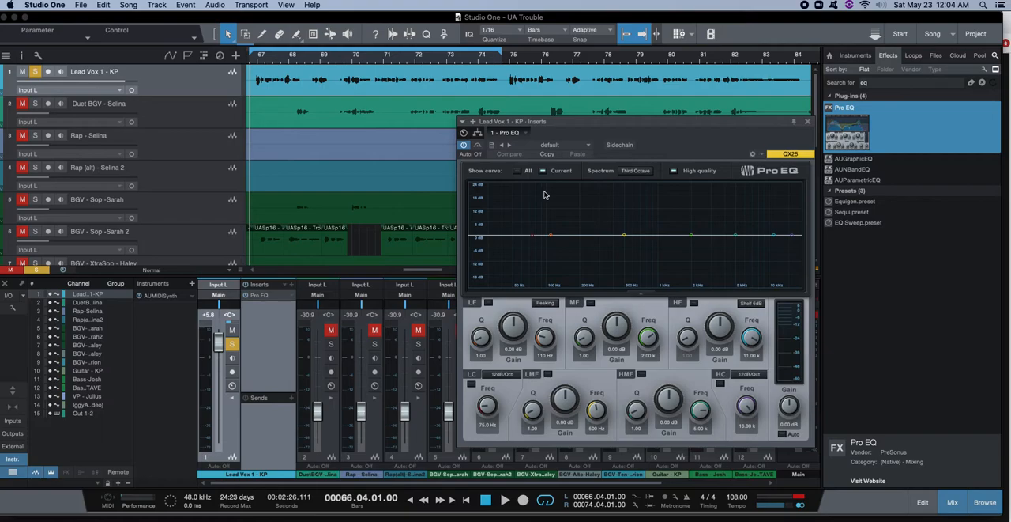
Play the soloed Lead Vox 1 - KP track with the flat Pro EQ and return the playhead to the passage's start.
{"action": "key", "text": "space"}
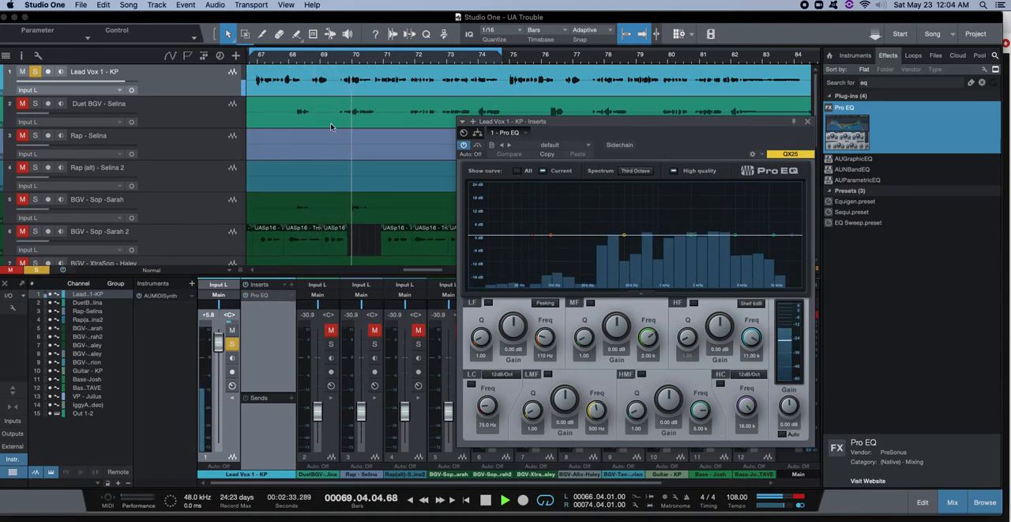
{"action": "key", "text": "space"}
{"action": "left_click", "coordinate": [251, 61]}
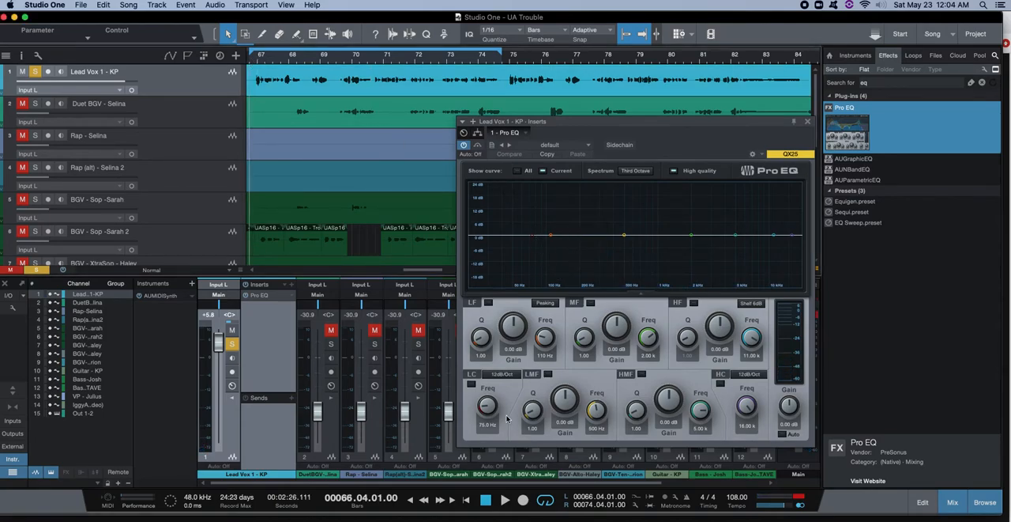
Enable the low-cut filter with a 24dB/Oct slope and raise its frequency to 130 Hz while listening to the vocal.
{"action": "left_click", "coordinate": [512, 375]}
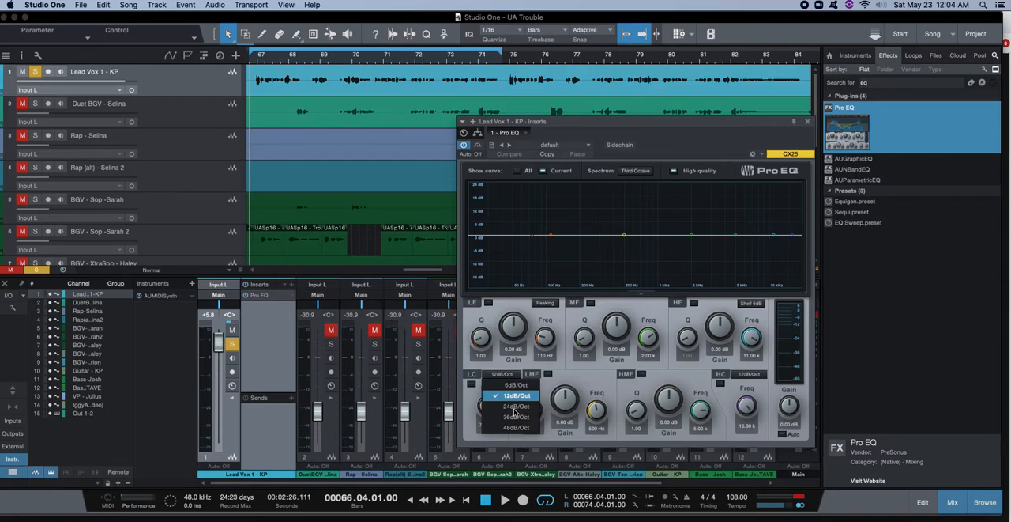
{"action": "left_click", "coordinate": [517, 406]}
{"action": "left_click_drag", "start_coordinate": [533, 238], "coordinate": [536, 238]}
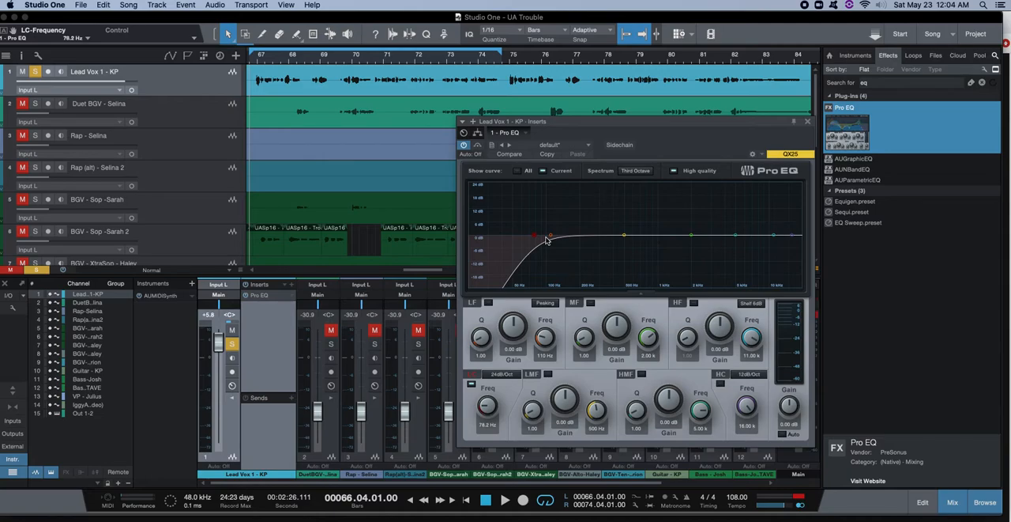
{"action": "left_click_drag", "start_coordinate": [535, 239], "coordinate": [536, 239]}
{"action": "left_click_drag", "start_coordinate": [537, 240], "coordinate": [537, 241]}
{"action": "left_click_drag", "start_coordinate": [537, 241], "coordinate": [539, 241]}
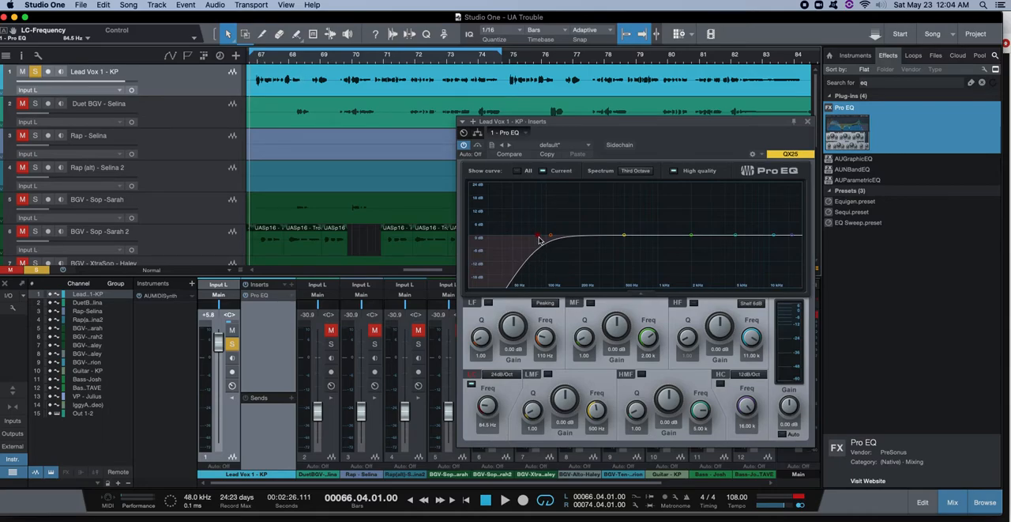
{"action": "key", "text": "space"}
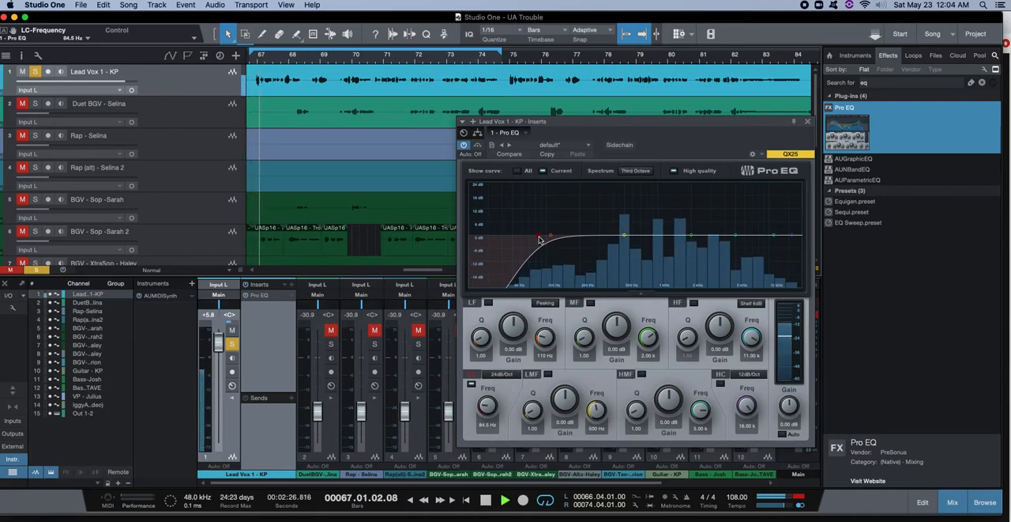
{"action": "mouse_move", "coordinate": [540, 239]}
{"action": "left_mouse_down"}
{"action": "mouse_move", "coordinate": [592, 240]}
{"action": "mouse_move", "coordinate": [542, 254]}
{"action": "mouse_move", "coordinate": [563, 251]}
{"action": "mouse_move", "coordinate": [556, 246]}
{"action": "left_mouse_up"}
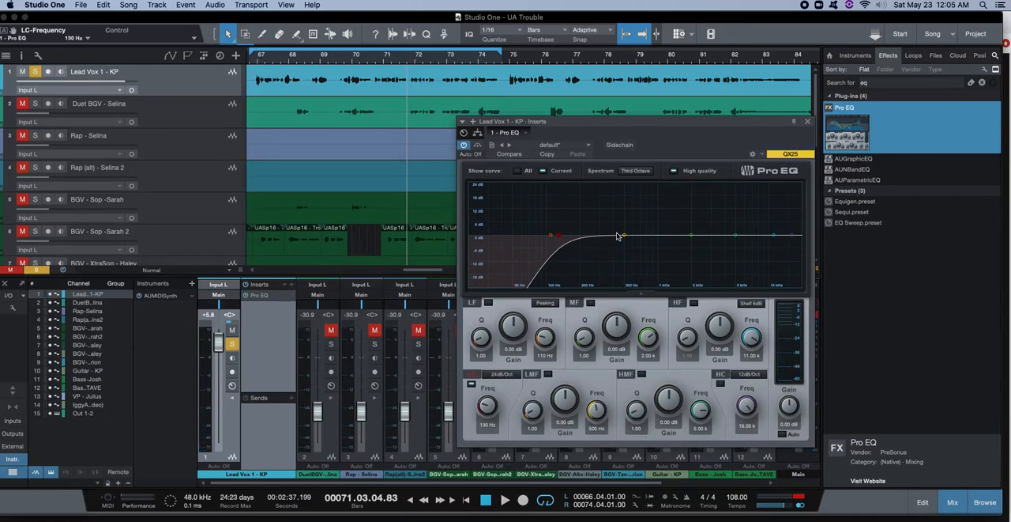
Place the LMF band at 1.13 kHz and the LF band at about 428 Hz with a Q of 3.07.
{"action": "left_click_drag", "start_coordinate": [551, 239], "coordinate": [667, 241]}
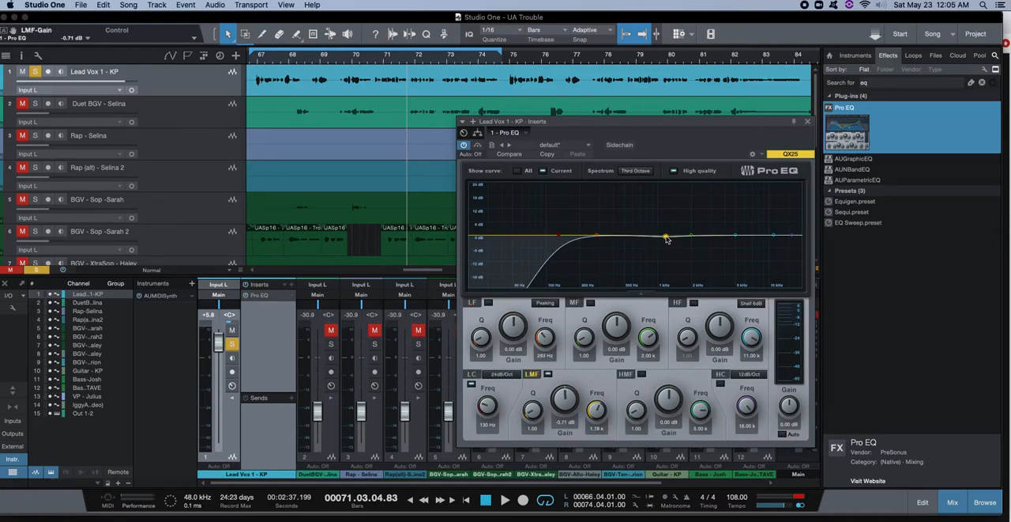
{"action": "left_click_drag", "start_coordinate": [603, 236], "coordinate": [628, 238]}
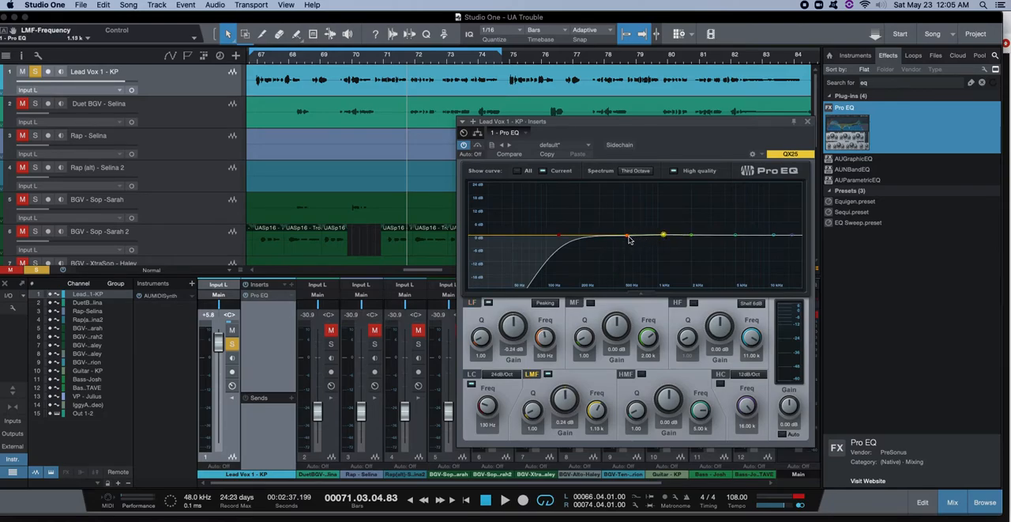
{"action": "left_click_drag", "start_coordinate": [627, 237], "coordinate": [621, 207]}
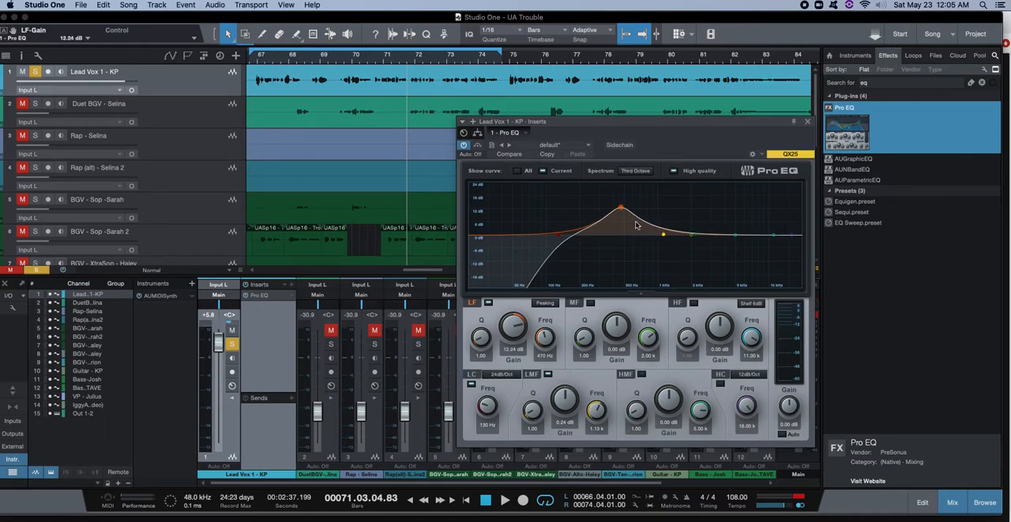
{"action": "left_click_drag", "start_coordinate": [481, 340], "coordinate": [477, 325]}
{"action": "mouse_move", "coordinate": [622, 208]}
{"action": "left_mouse_down"}
{"action": "mouse_move", "coordinate": [589, 206]}
{"action": "mouse_move", "coordinate": [768, 210]}
{"action": "mouse_move", "coordinate": [607, 210]}
{"action": "mouse_move", "coordinate": [709, 212]}
{"action": "mouse_move", "coordinate": [609, 215]}
{"action": "mouse_move", "coordinate": [626, 213]}
{"action": "left_mouse_up"}
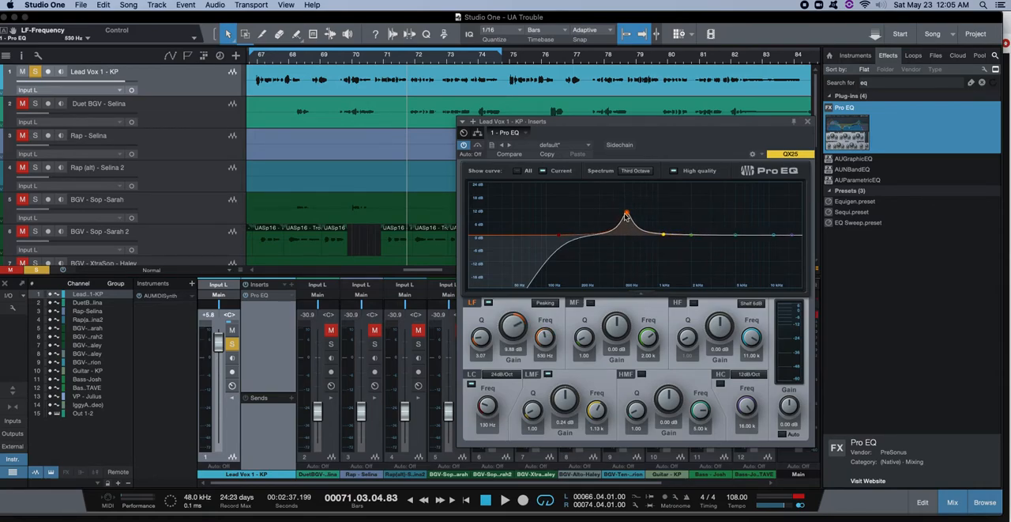
{"action": "left_click_drag", "start_coordinate": [627, 214], "coordinate": [617, 237]}
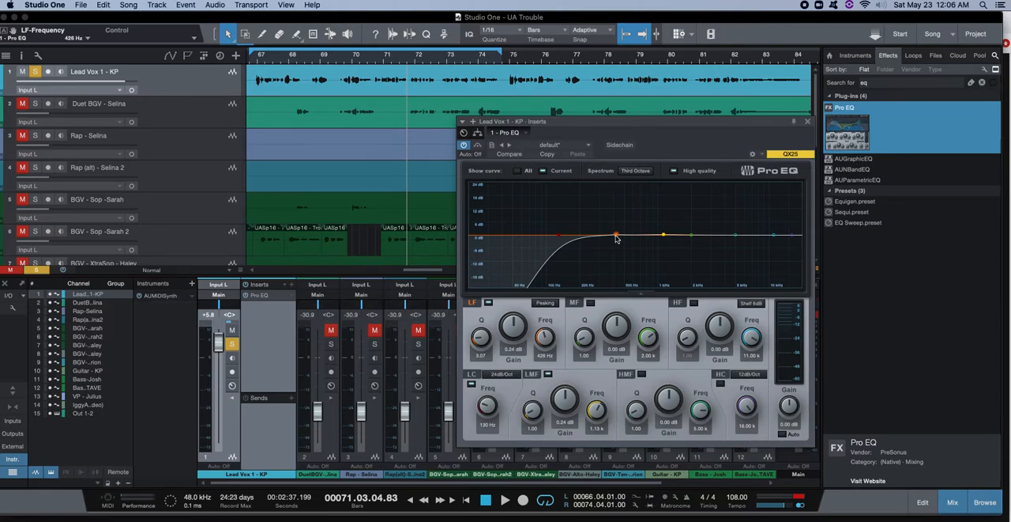
Sweep the LF band with about a 20 dB boost during playback, and cut it by 4.24 dB at 327 Hz.
{"action": "left_click", "coordinate": [257, 60]}
{"action": "key", "text": "space"}
{"action": "left_click_drag", "start_coordinate": [616, 234], "coordinate": [611, 192]}
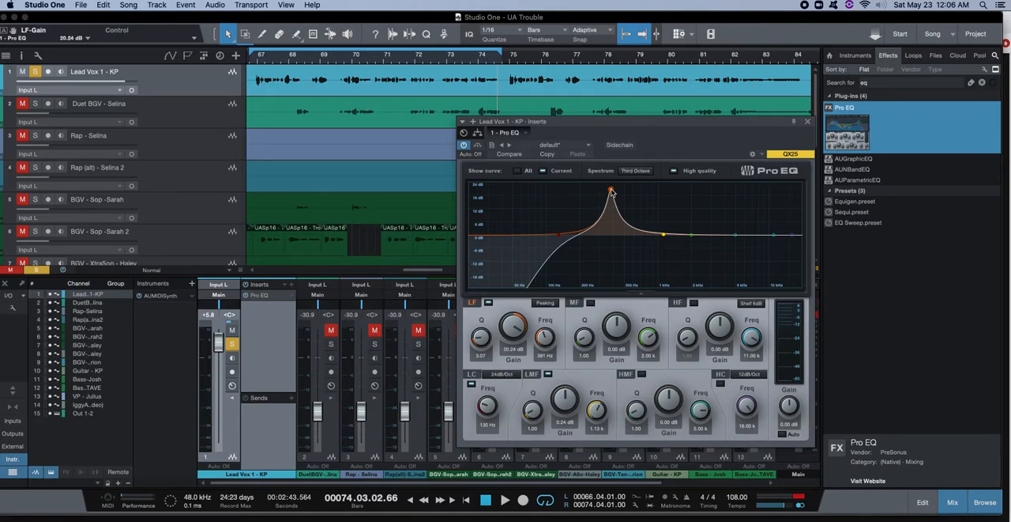
{"action": "key", "text": "space"}
{"action": "mouse_move", "coordinate": [611, 188]}
{"action": "left_mouse_down"}
{"action": "mouse_move", "coordinate": [570, 190]}
{"action": "mouse_move", "coordinate": [609, 192]}
{"action": "left_mouse_up"}
{"action": "left_click_drag", "start_coordinate": [609, 190], "coordinate": [605, 247]}
{"action": "key", "text": "space"}
{"action": "key", "text": "space"}
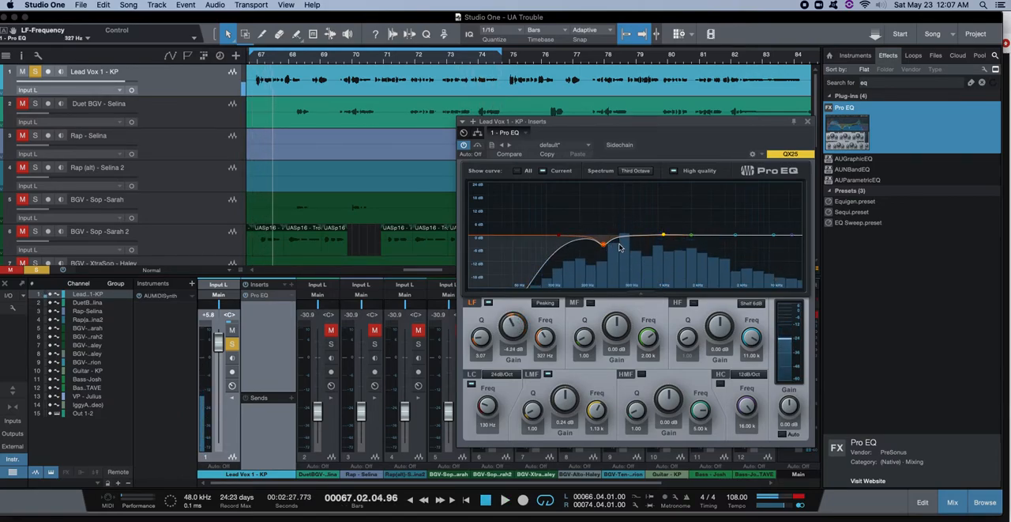
Narrow the LMF band's Q to 3.72, sweep it boosted during playback, and cut it by 4 dB at 619 Hz.
{"action": "left_click_drag", "start_coordinate": [665, 237], "coordinate": [654, 214]}
{"action": "left_click_drag", "start_coordinate": [532, 410], "coordinate": [528, 405]}
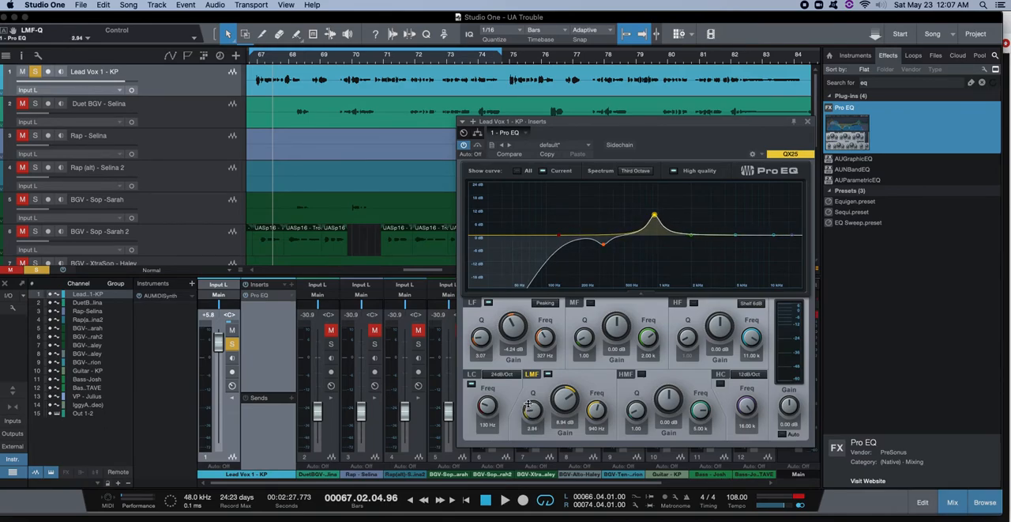
{"action": "mouse_move", "coordinate": [529, 405]}
{"action": "left_mouse_down"}
{"action": "mouse_move", "coordinate": [531, 421]}
{"action": "mouse_move", "coordinate": [532, 370]}
{"action": "mouse_move", "coordinate": [530, 402]}
{"action": "left_mouse_up"}
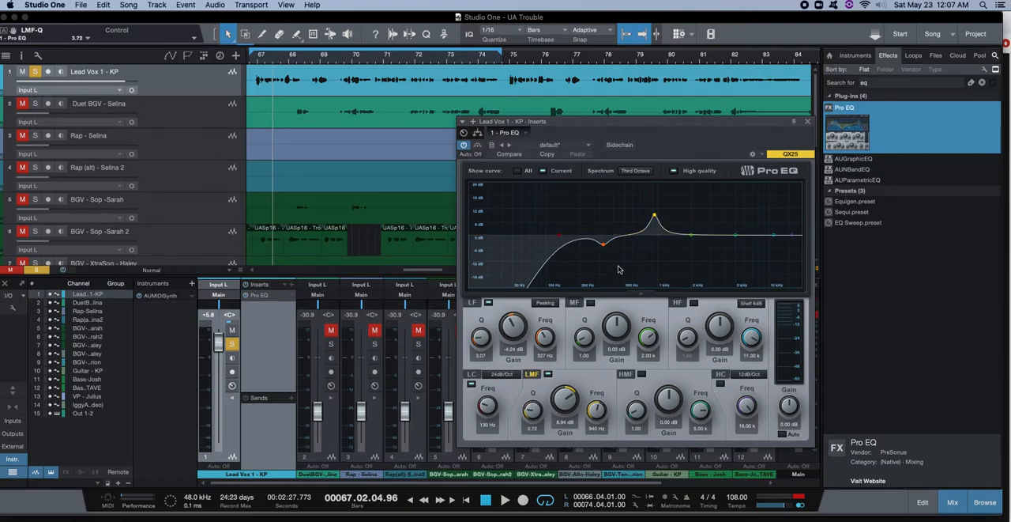
{"action": "left_click_drag", "start_coordinate": [655, 219], "coordinate": [677, 220]}
{"action": "key", "text": "space"}
{"action": "key", "text": "space"}
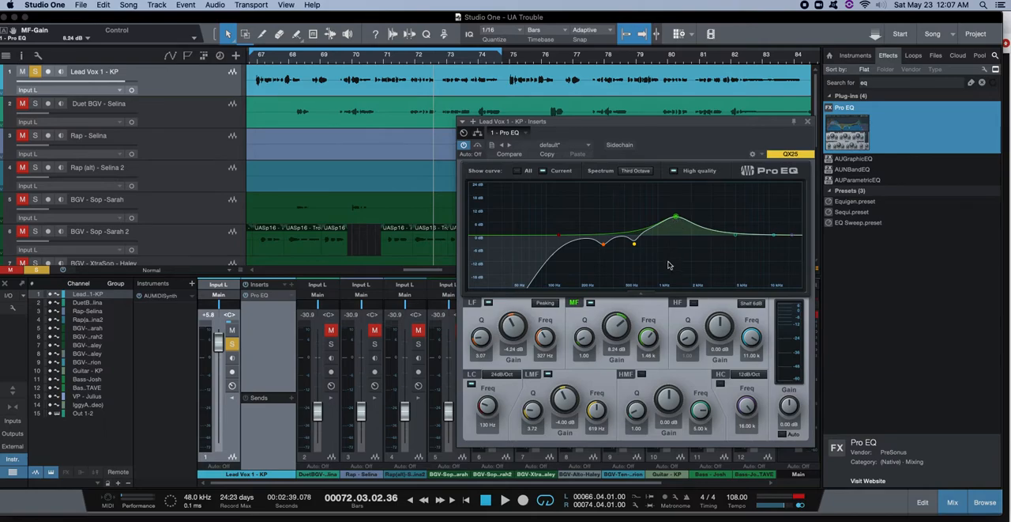
Sweep the boosted MF band with different Q widths, and cut it by 3.29 dB at 880 Hz with a Q of about 1.3.
{"action": "left_click_drag", "start_coordinate": [585, 340], "coordinate": [681, 240]}
{"action": "left_click_drag", "start_coordinate": [586, 341], "coordinate": [583, 335]}
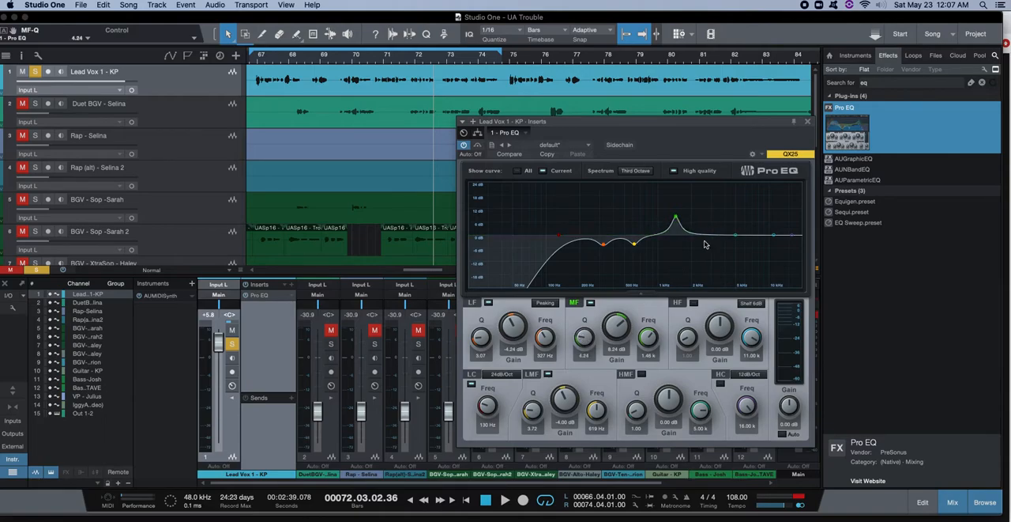
{"action": "left_click_drag", "start_coordinate": [677, 215], "coordinate": [676, 225]}
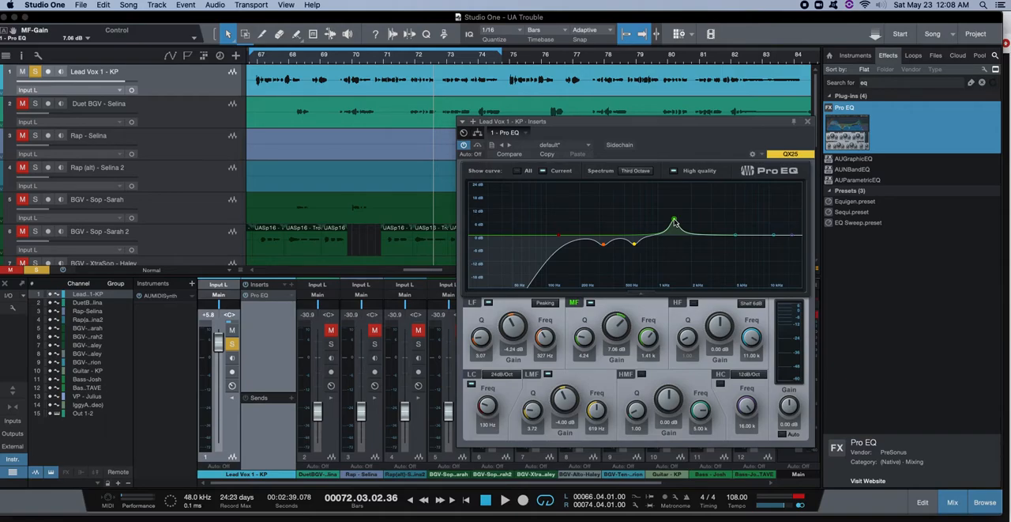
{"action": "left_click_drag", "start_coordinate": [675, 222], "coordinate": [645, 196]}
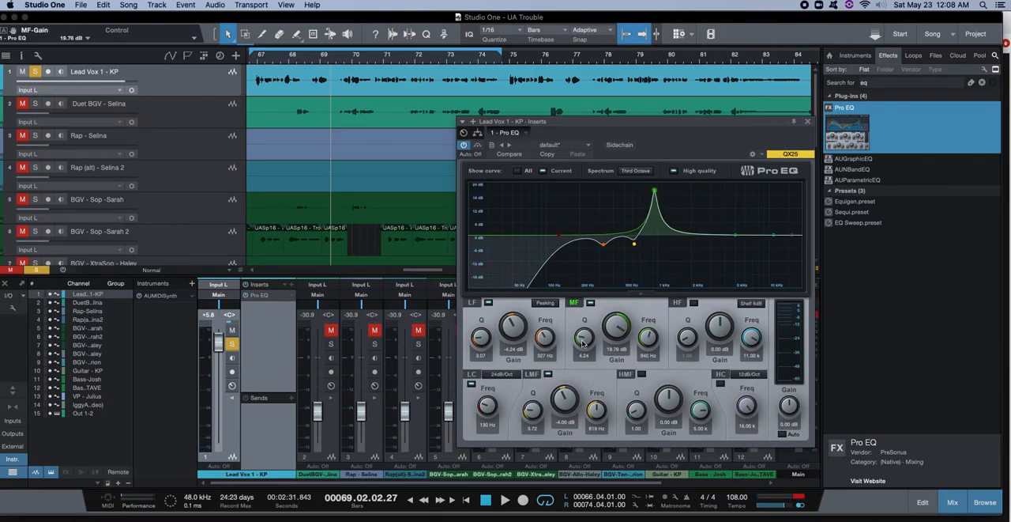
{"action": "left_click_drag", "start_coordinate": [580, 348], "coordinate": [581, 353]}
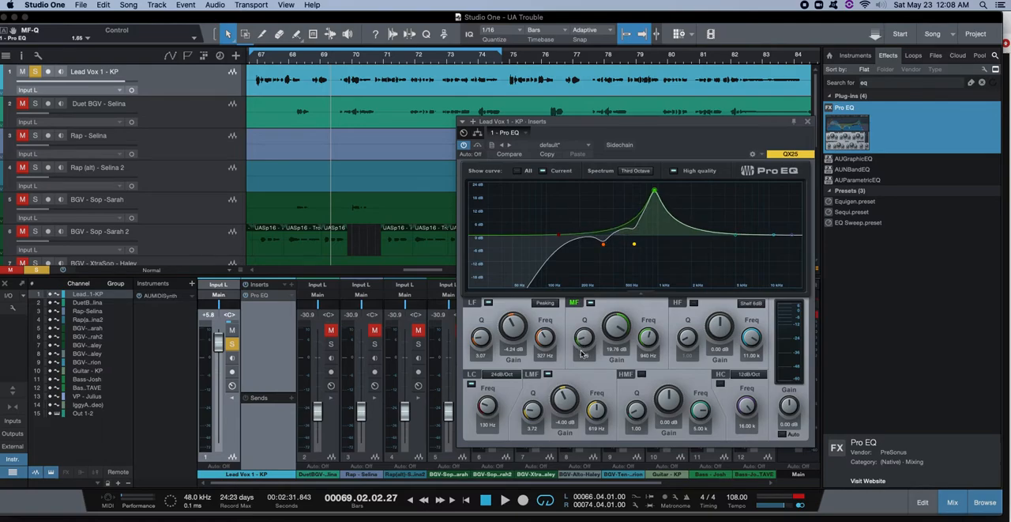
{"action": "left_click_drag", "start_coordinate": [656, 193], "coordinate": [660, 194]}
{"action": "left_click_drag", "start_coordinate": [578, 339], "coordinate": [579, 340]}
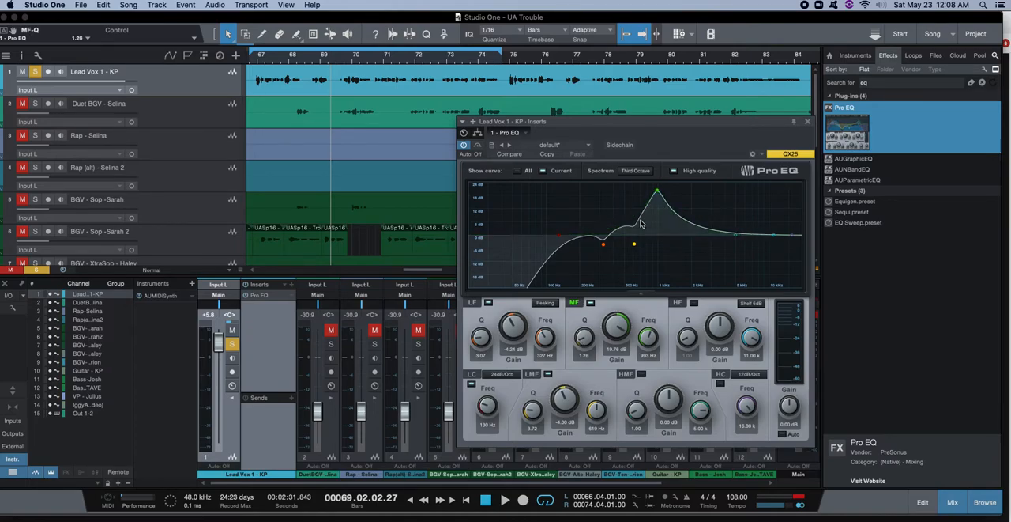
{"action": "key", "text": "space"}
{"action": "left_click_drag", "start_coordinate": [657, 192], "coordinate": [653, 245]}
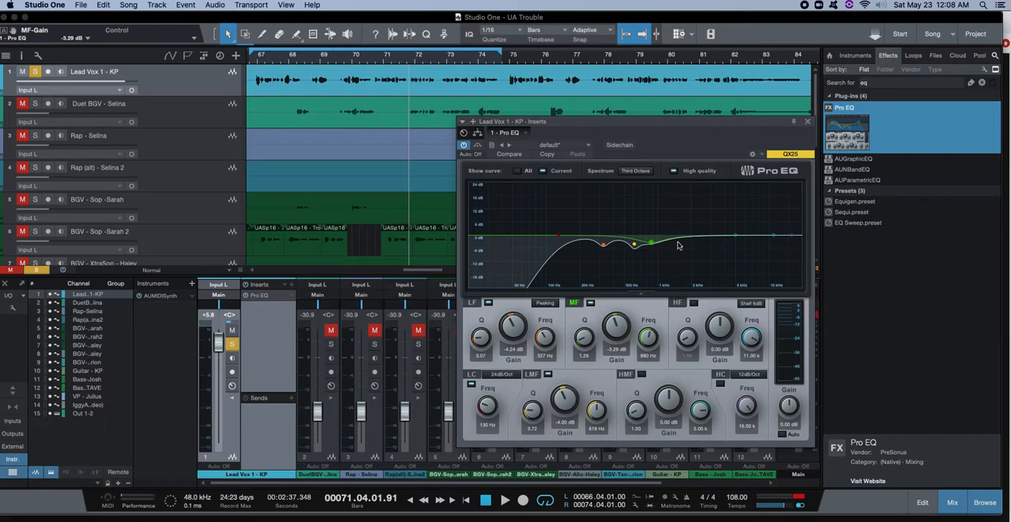
Sweep the boosted HMF band, cut it by 6.12 dB at 10.68 kHz with a Q of 8.76, and set the LMF Q to 4.36.
{"action": "left_click_drag", "start_coordinate": [736, 238], "coordinate": [716, 212]}
{"action": "mouse_move", "coordinate": [635, 410]}
{"action": "left_mouse_down"}
{"action": "mouse_move", "coordinate": [615, 402]}
{"action": "mouse_move", "coordinate": [621, 392]}
{"action": "mouse_move", "coordinate": [657, 420]}
{"action": "mouse_move", "coordinate": [630, 451]}
{"action": "mouse_move", "coordinate": [634, 401]}
{"action": "left_mouse_up"}
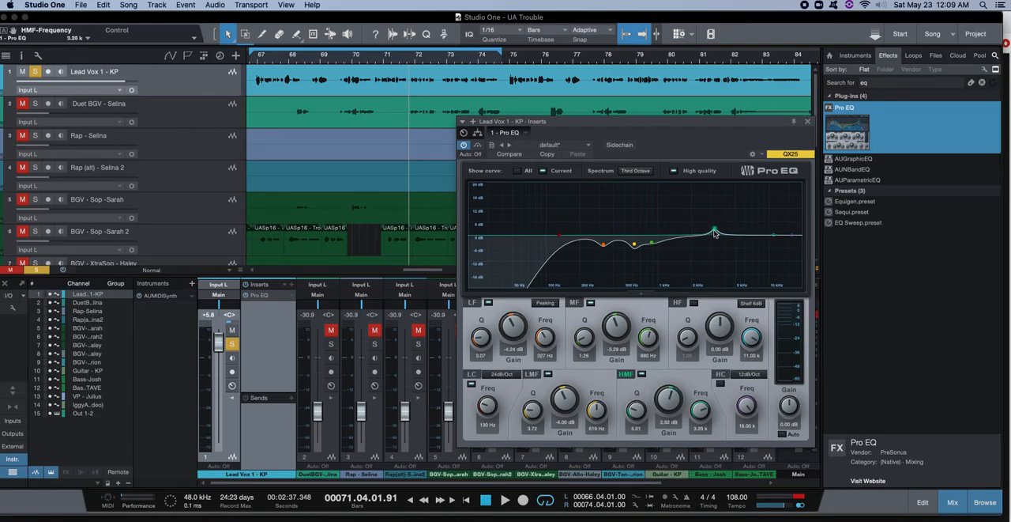
{"action": "key", "text": "space"}
{"action": "left_click_drag", "start_coordinate": [713, 234], "coordinate": [697, 195]}
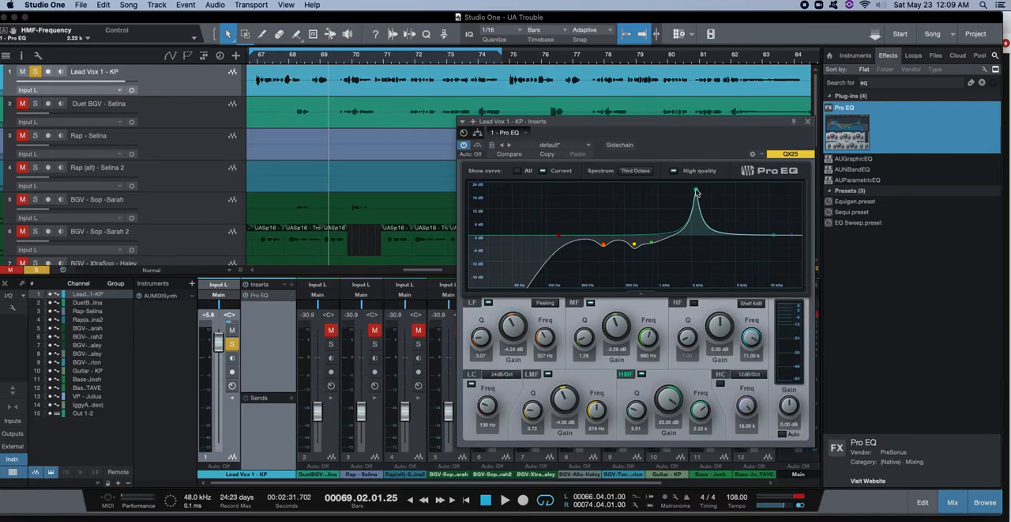
{"action": "left_click_drag", "start_coordinate": [697, 192], "coordinate": [774, 238]}
{"action": "key", "text": "space"}
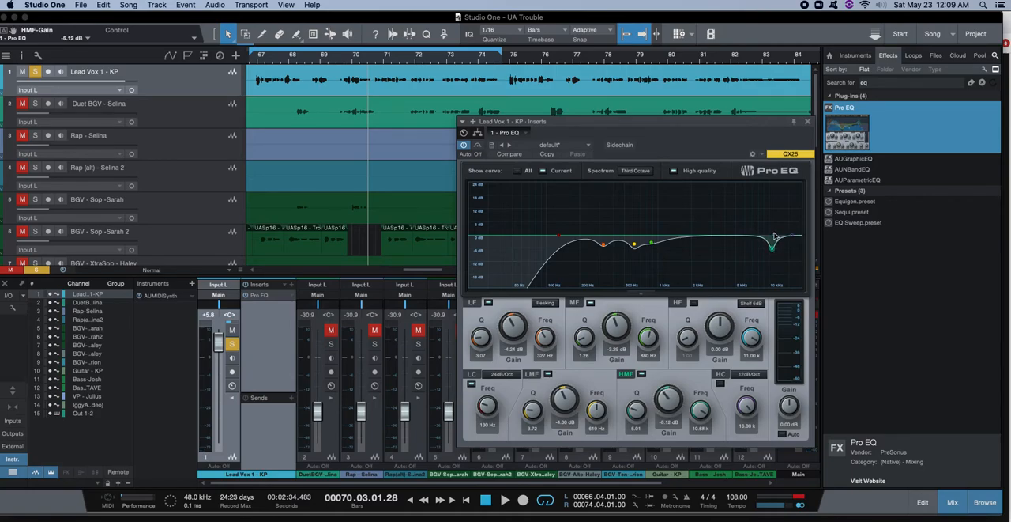
{"action": "left_click_drag", "start_coordinate": [638, 414], "coordinate": [637, 399]}
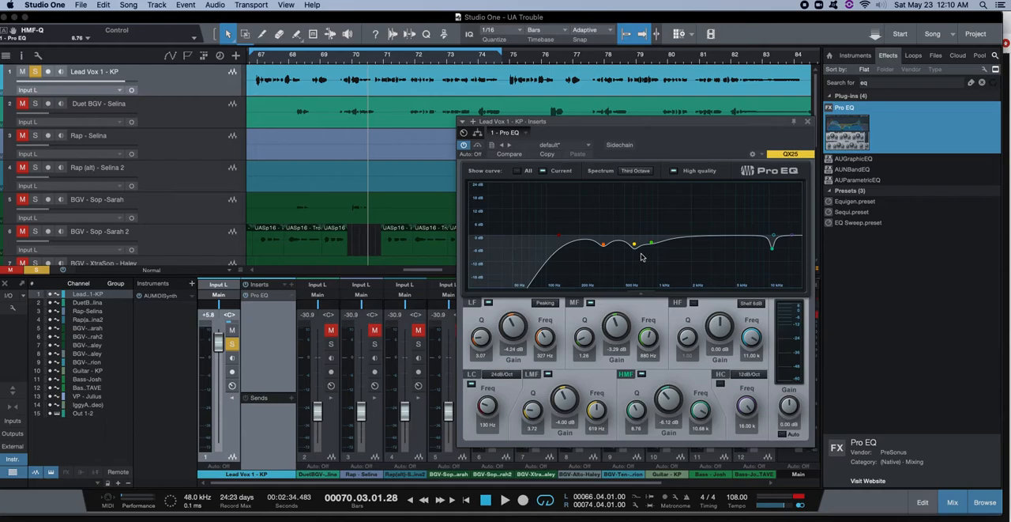
{"action": "left_click_drag", "start_coordinate": [532, 410], "coordinate": [531, 407]}
Set the HF band to a Shelf 12dB boost of 2.35 dB at 4.58 kHz and move the Pro EQ window aside.
{"action": "left_click_drag", "start_coordinate": [774, 237], "coordinate": [733, 239]}
{"action": "left_click_drag", "start_coordinate": [735, 229], "coordinate": [732, 228]}
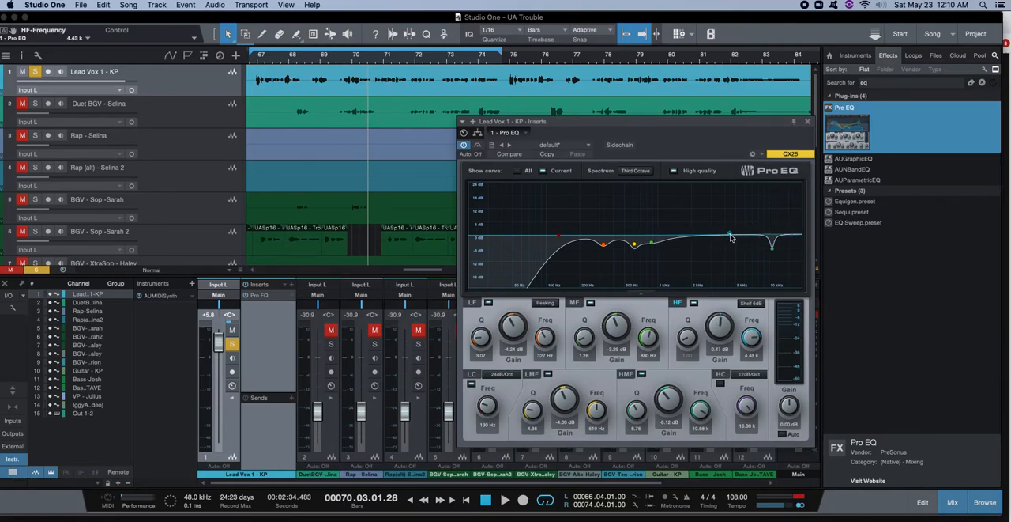
{"action": "key", "text": "space"}
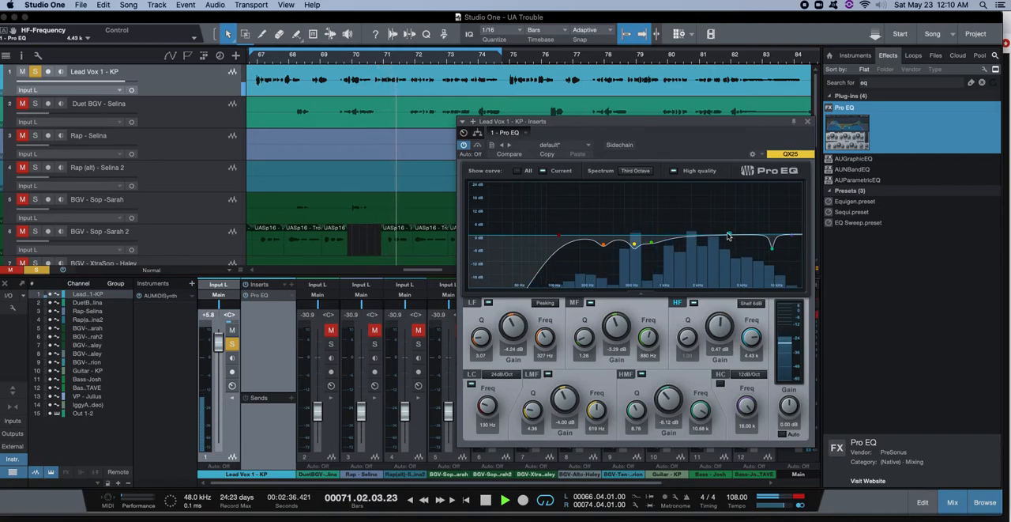
{"action": "mouse_move", "coordinate": [729, 236]}
{"action": "left_mouse_down"}
{"action": "mouse_move", "coordinate": [666, 195]}
{"action": "mouse_move", "coordinate": [713, 228]}
{"action": "mouse_move", "coordinate": [729, 217]}
{"action": "left_mouse_up"}
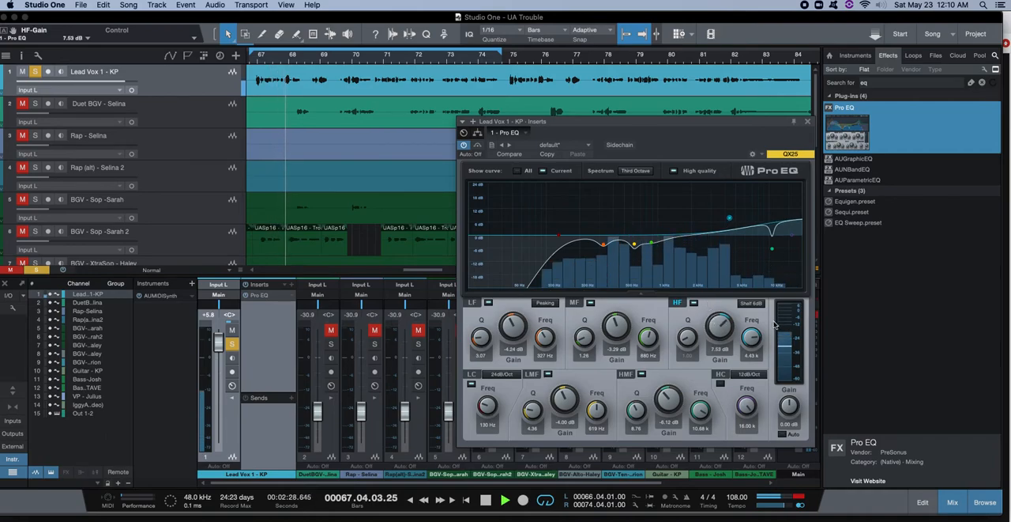
{"action": "left_click", "coordinate": [751, 303]}
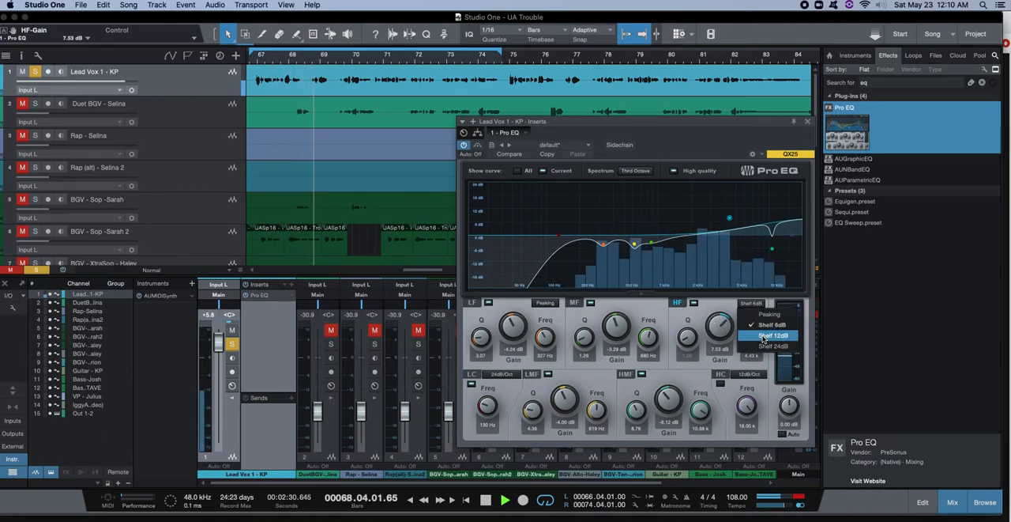
{"action": "left_click", "coordinate": [763, 336]}
{"action": "mouse_move", "coordinate": [729, 218]}
{"action": "left_mouse_down"}
{"action": "mouse_move", "coordinate": [728, 227]}
{"action": "mouse_move", "coordinate": [709, 207]}
{"action": "mouse_move", "coordinate": [729, 209]}
{"action": "mouse_move", "coordinate": [731, 228]}
{"action": "left_mouse_up"}
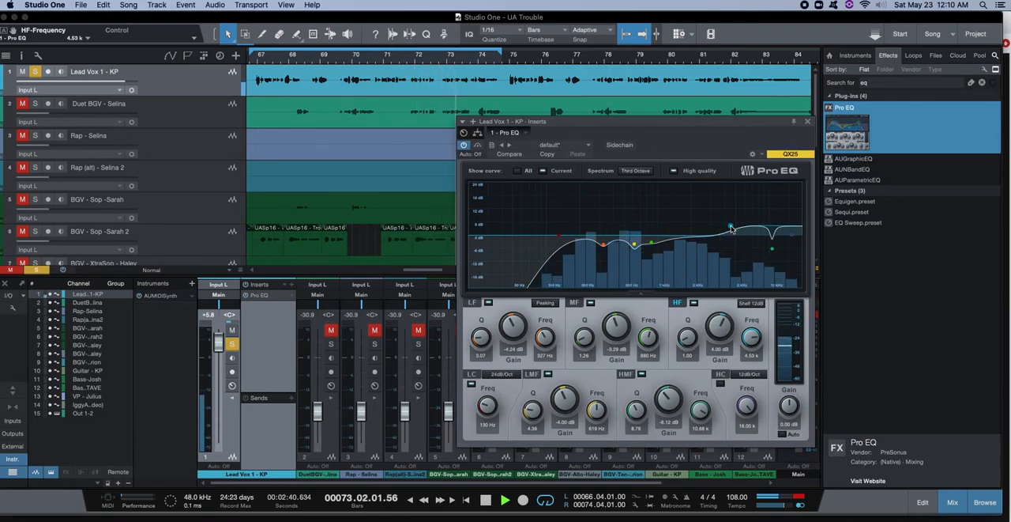
{"action": "left_click_drag", "start_coordinate": [732, 229], "coordinate": [731, 226]}
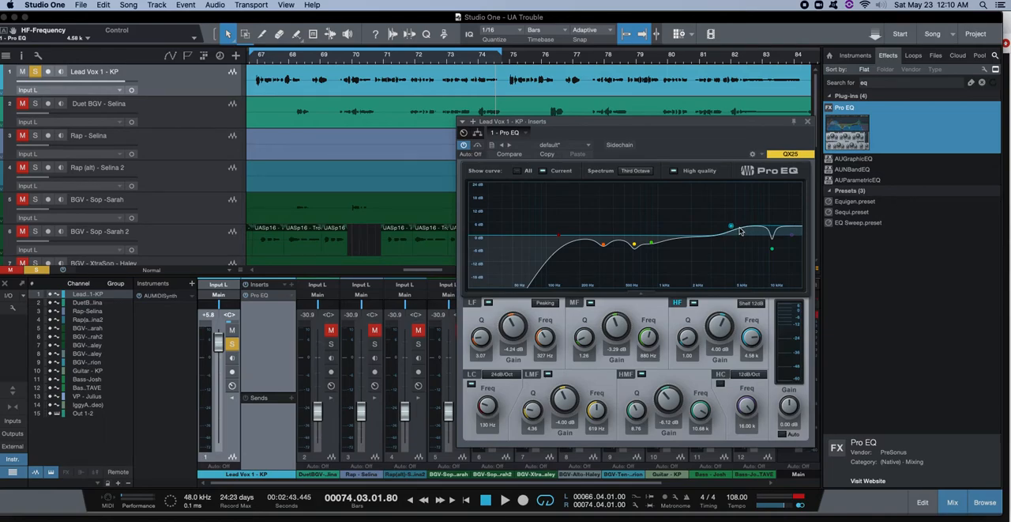
{"action": "left_click_drag", "start_coordinate": [732, 230], "coordinate": [731, 230]}
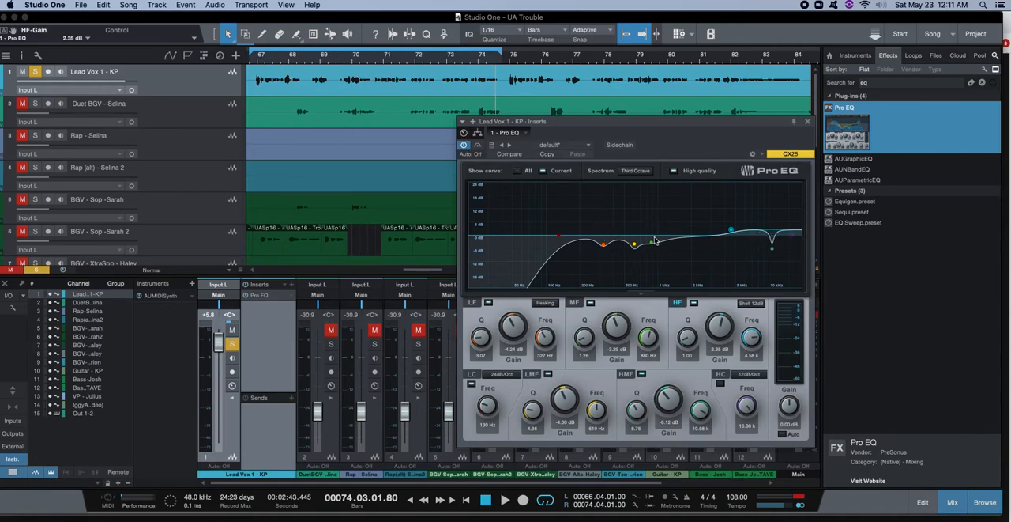
{"action": "left_click_drag", "start_coordinate": [726, 124], "coordinate": [850, 129]}
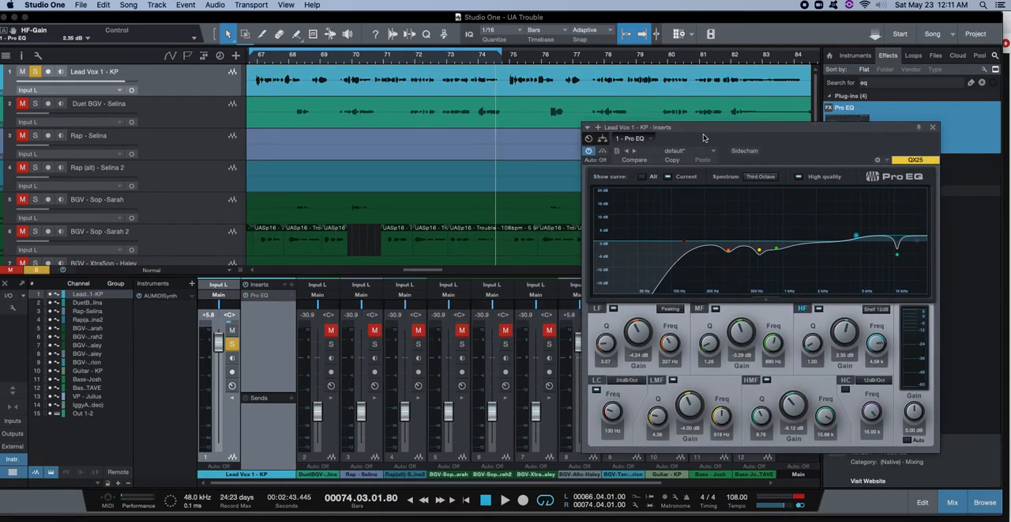
Compare the lead vocal with Pro EQ bypassed and active during playback, leave the EQ active, and stop playback.
{"action": "left_click", "coordinate": [589, 152]}
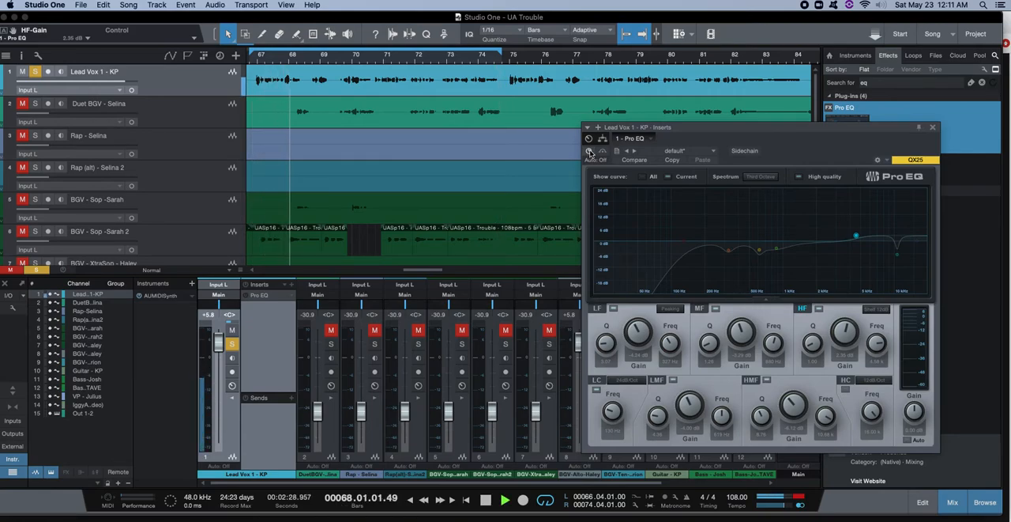
{"action": "left_click", "coordinate": [588, 152]}
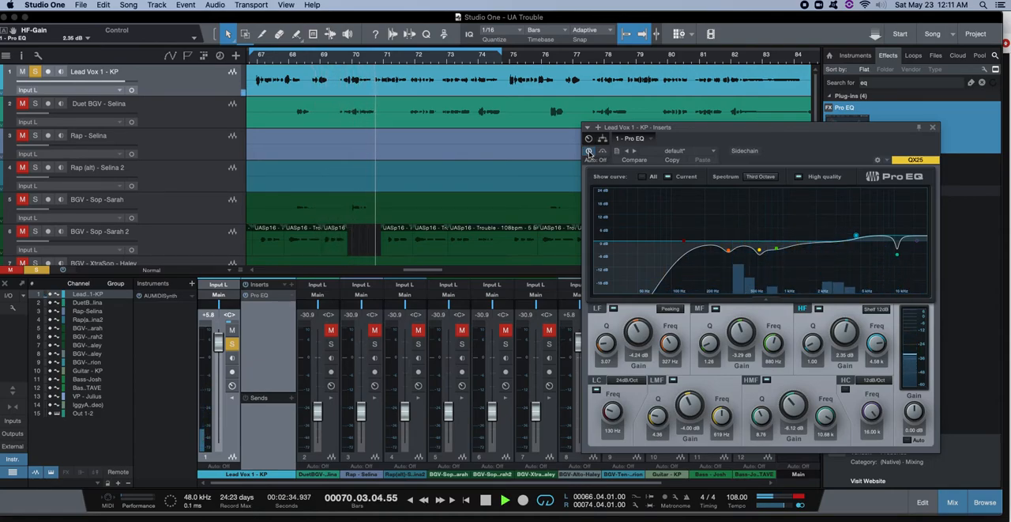
{"action": "left_click", "coordinate": [589, 152]}
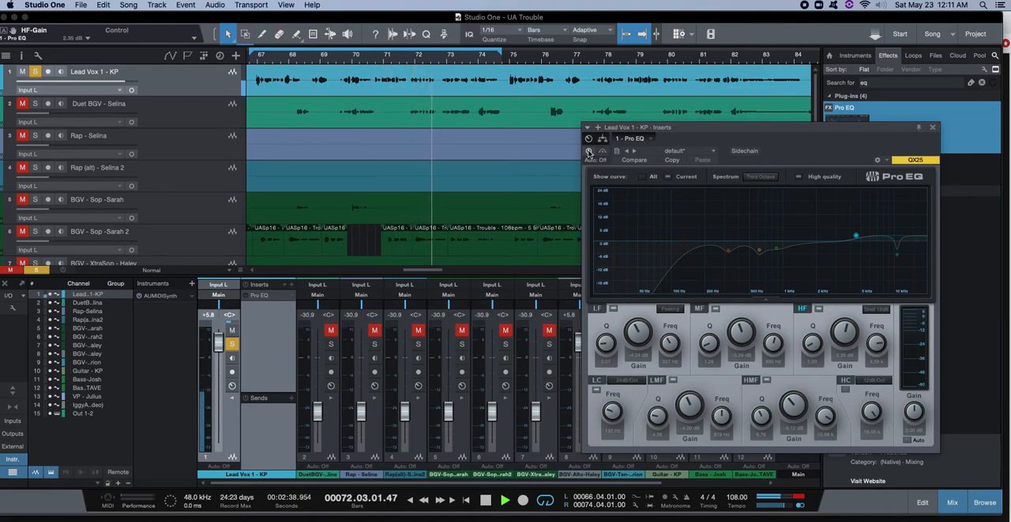
{"action": "left_click", "coordinate": [588, 153]}
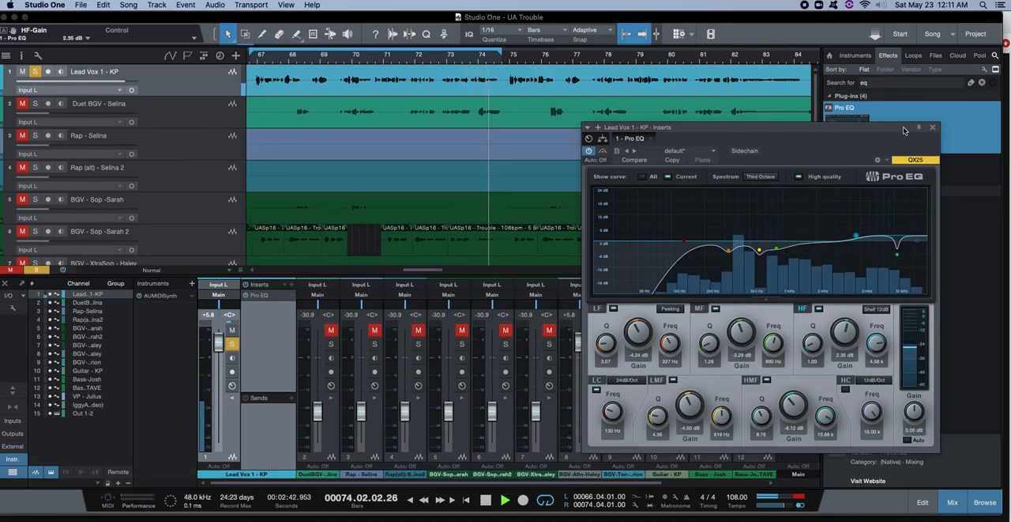
{"action": "key", "text": "space"}
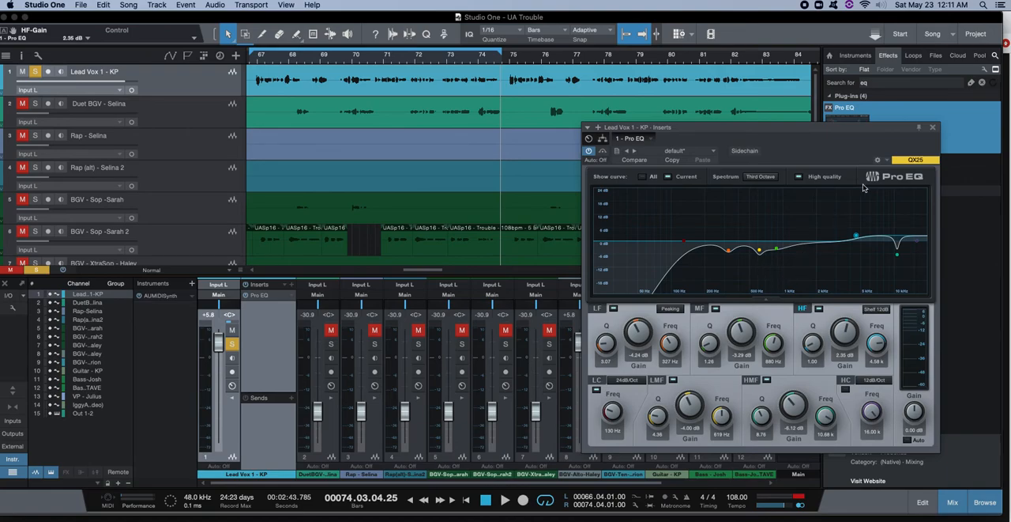
{"action": "left_click_drag", "start_coordinate": [821, 133], "coordinate": [796, 135]}
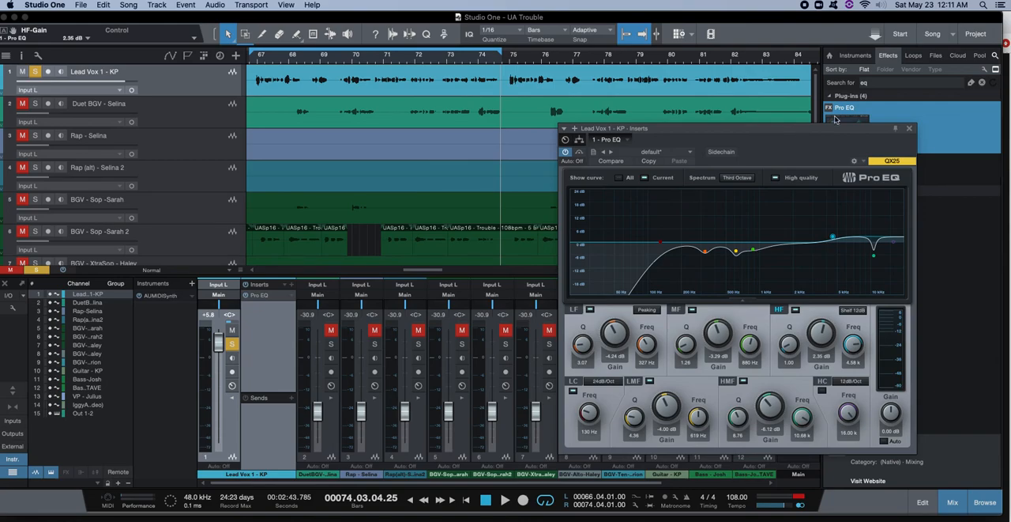
{"action": "key", "text": "super+shift+5"}
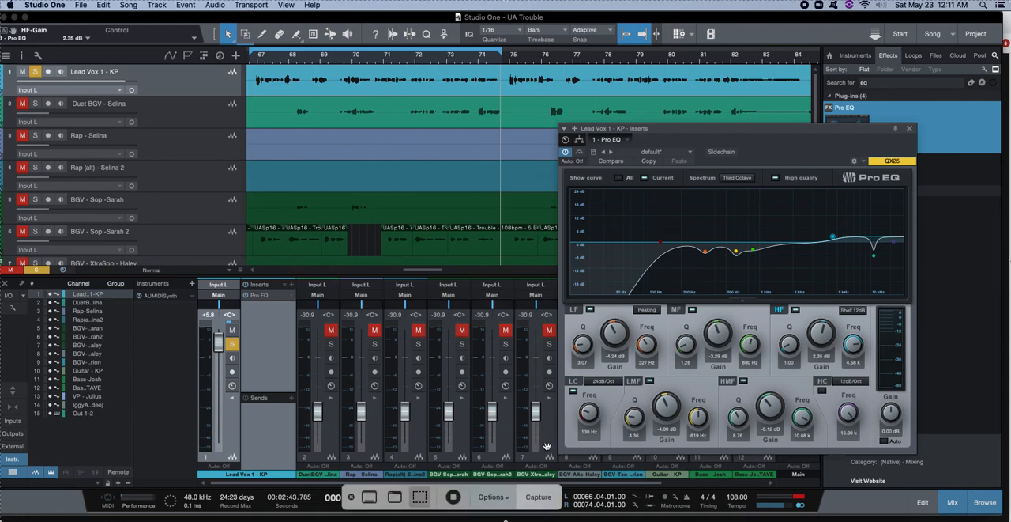